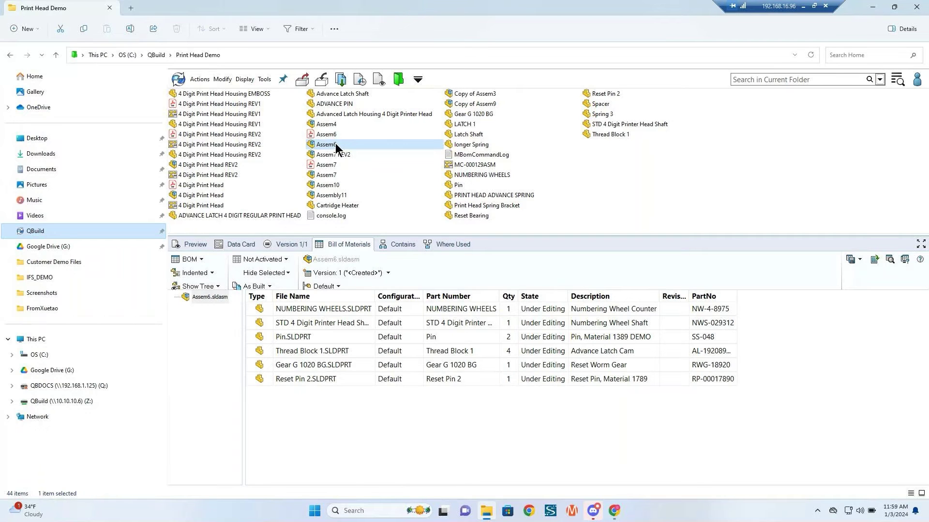
Launch CADLink for the selected Assem6 assembly using the BOM—Default layout
right_click(337, 147)
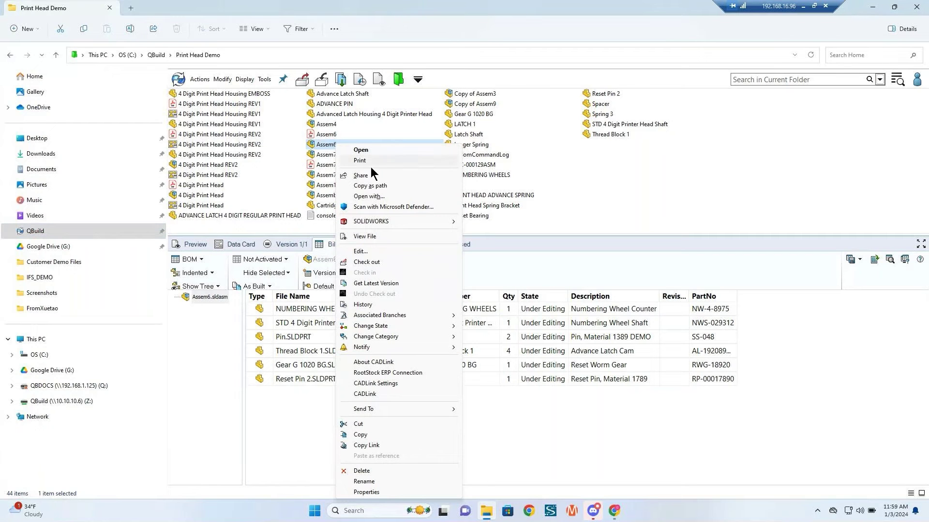
click(377, 393)
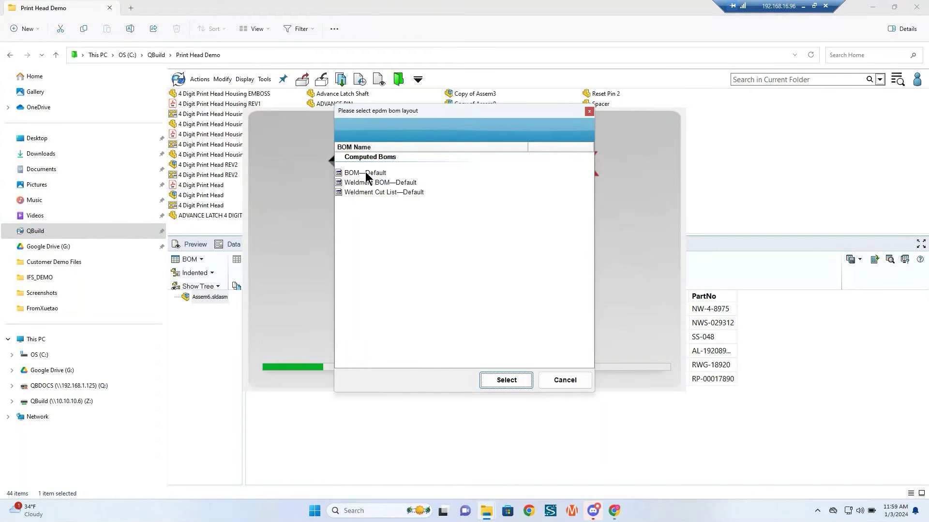
click(366, 174)
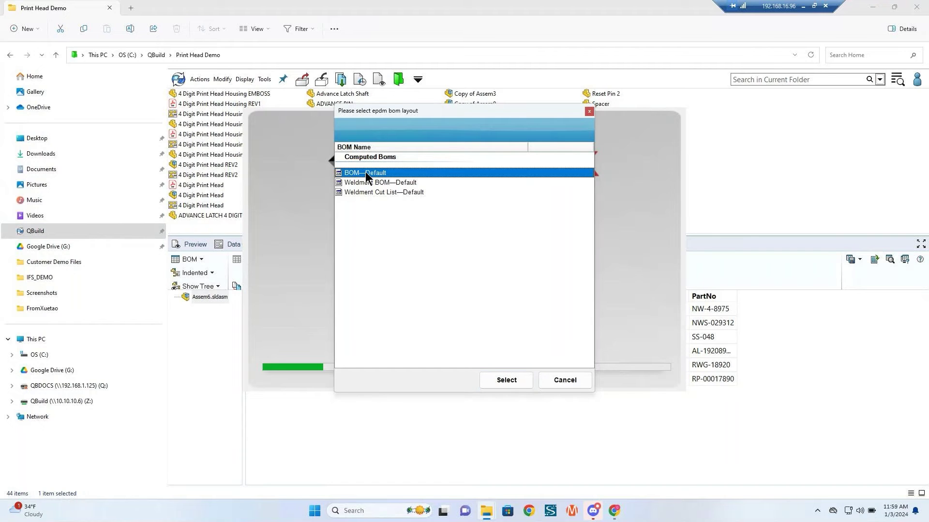
click(504, 380)
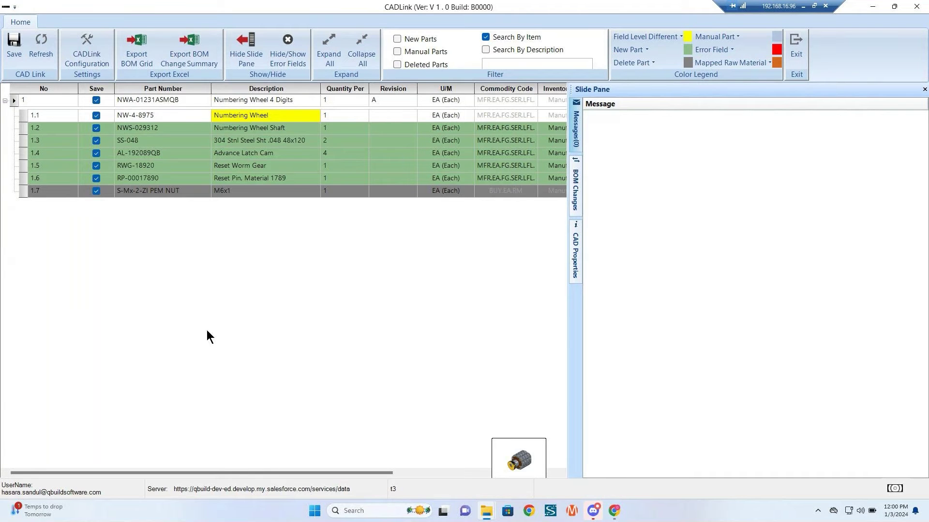
click(15, 98)
click(29, 140)
Try the CAD description "Numbering Wheel Counter" on part NW-4-8975 and switch back to its ERP description
click(234, 115)
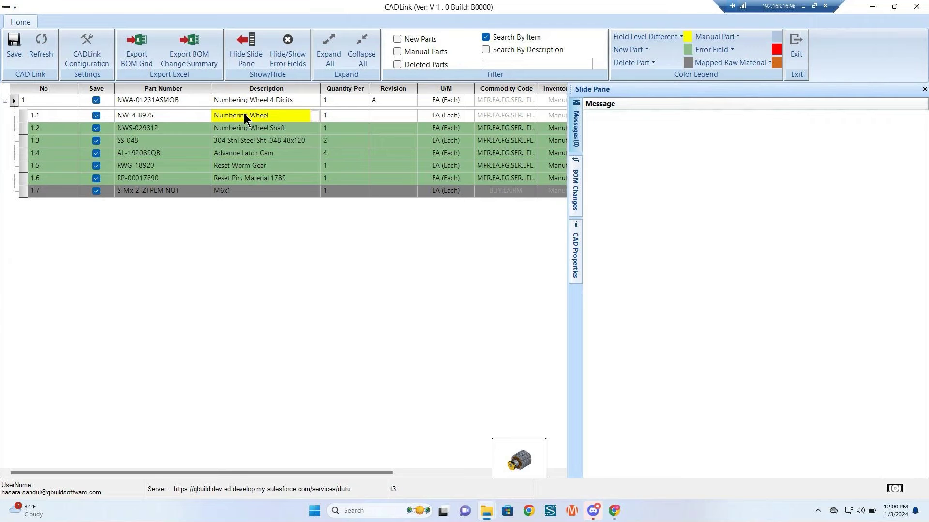
click(245, 116)
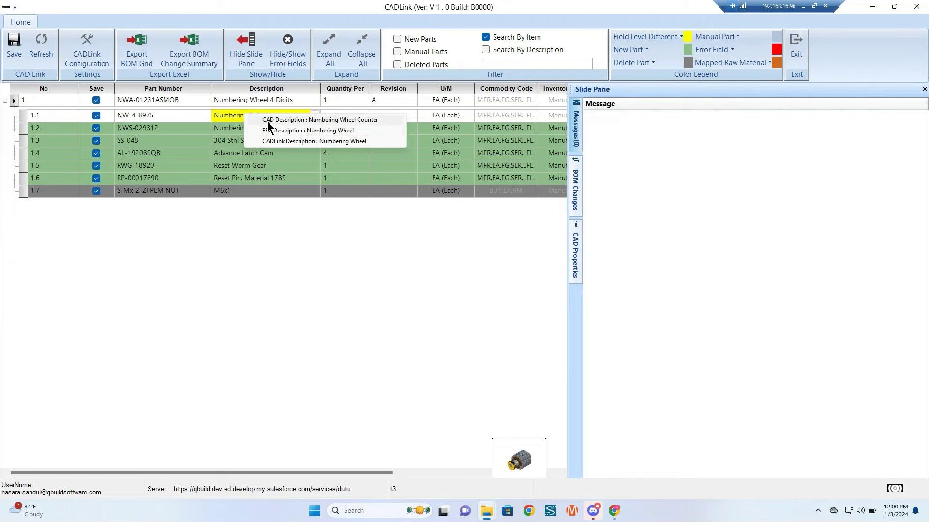
click(372, 121)
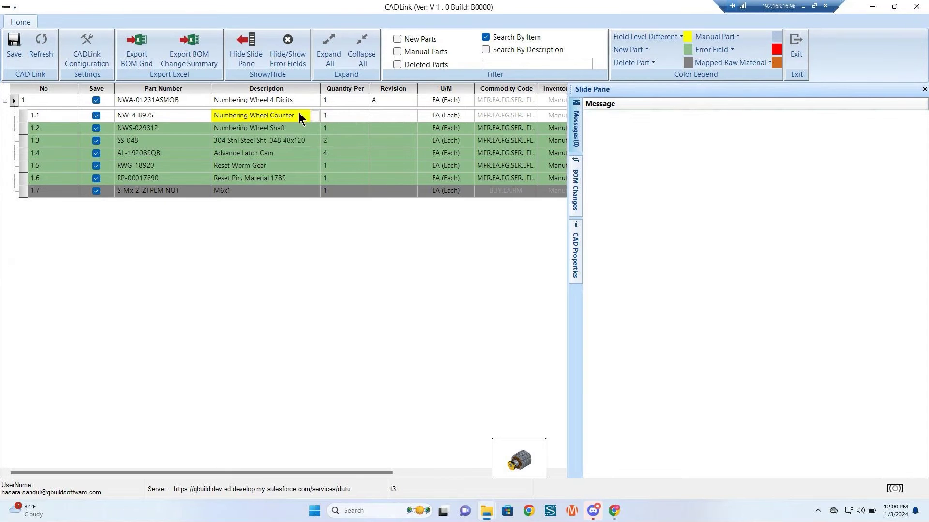
click(314, 115)
click(327, 131)
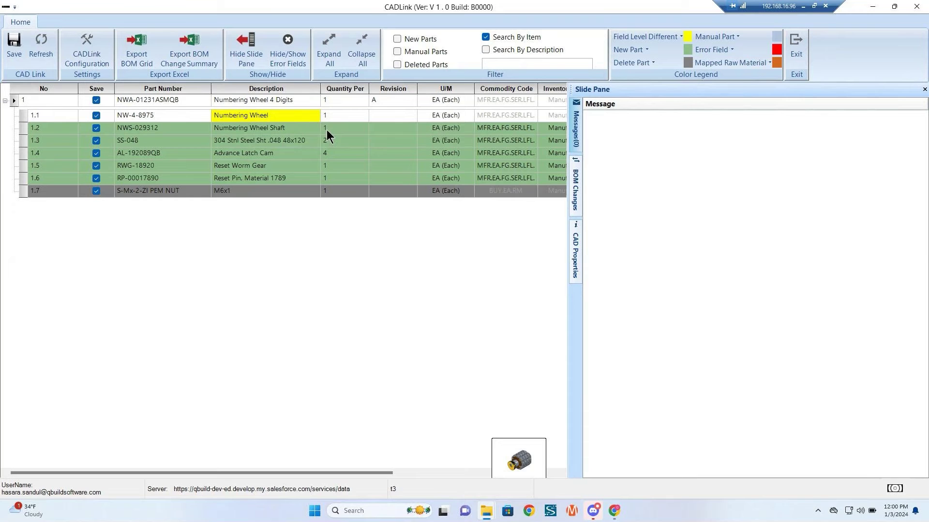
Change the description of part NW-4-8975 to "Numbering Wheel Rootstock"
click(292, 115)
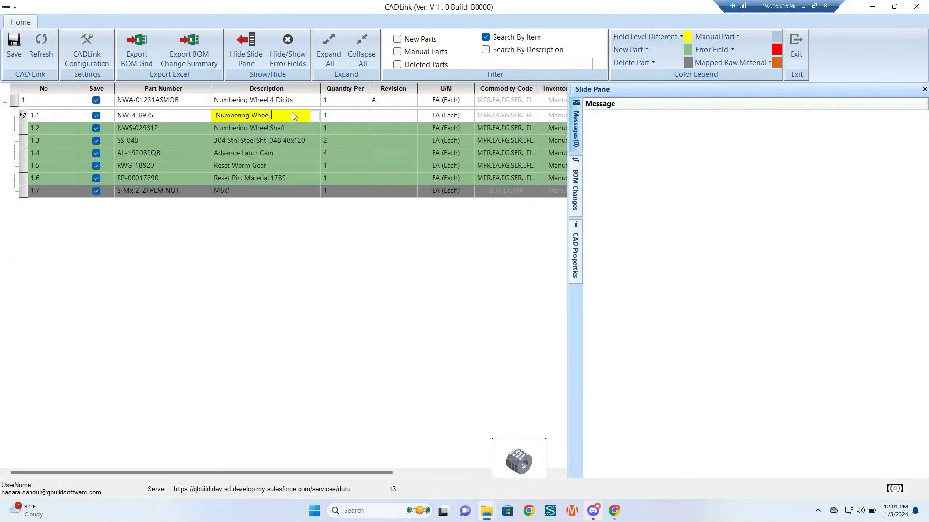
text(Rootstock)
key(Tab)
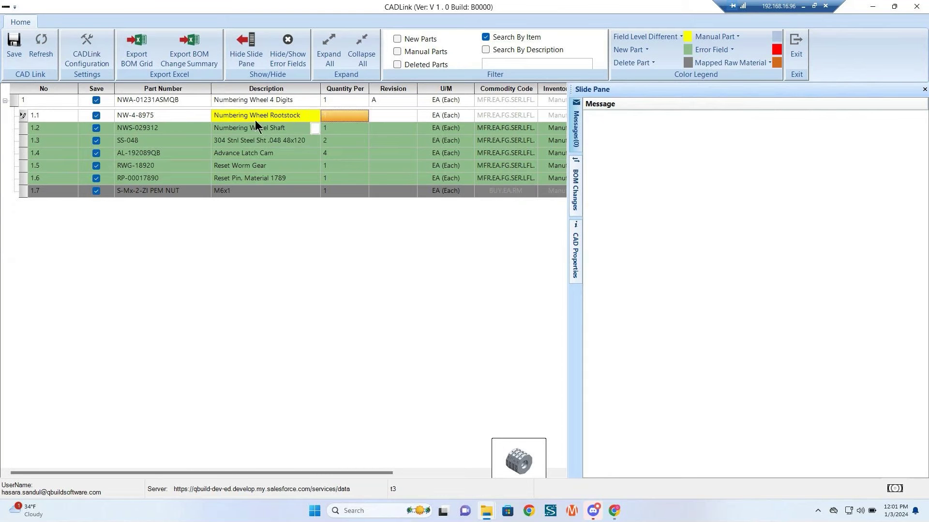
Set the description of part NW-4-8975 to its CAD description, "Numbering Wheel Counter"
click(254, 117)
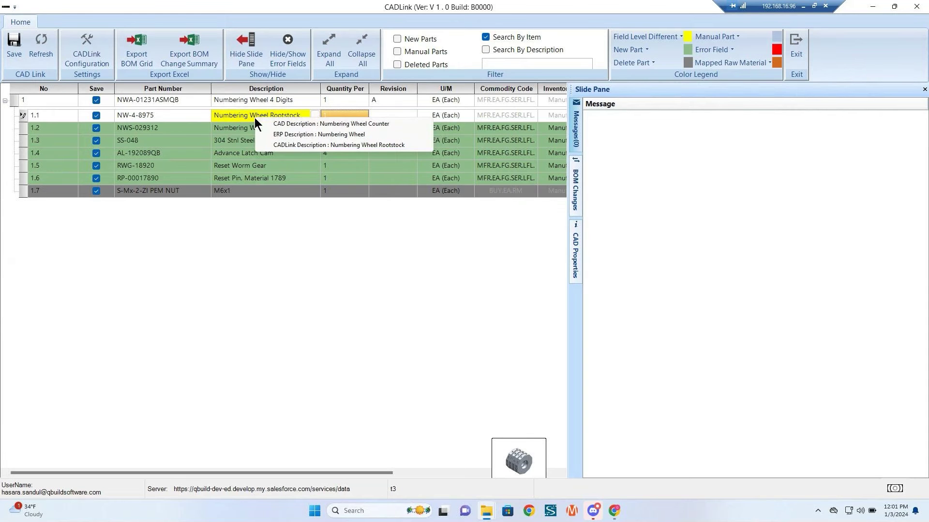
click(334, 125)
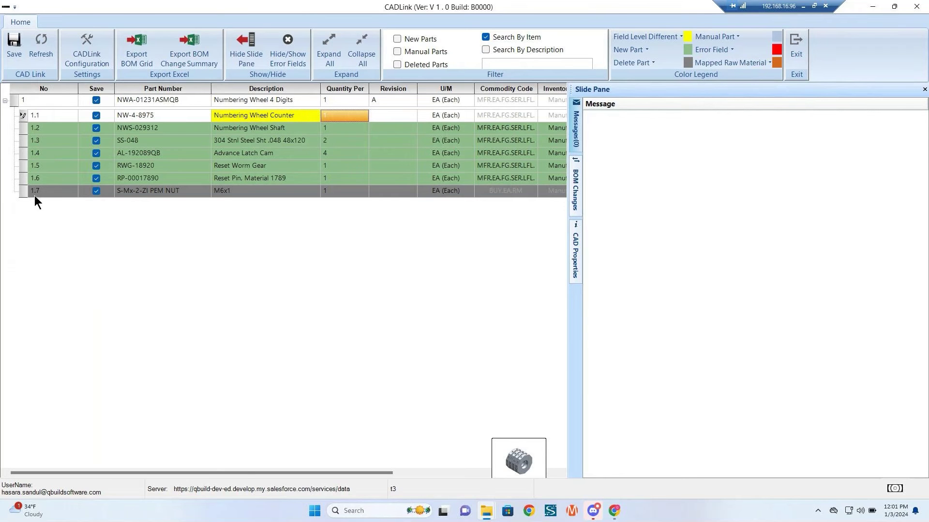
click(49, 194)
click(51, 193)
Review the available units of measure and commodity codes for part NWS-029312 without changing them
click(468, 129)
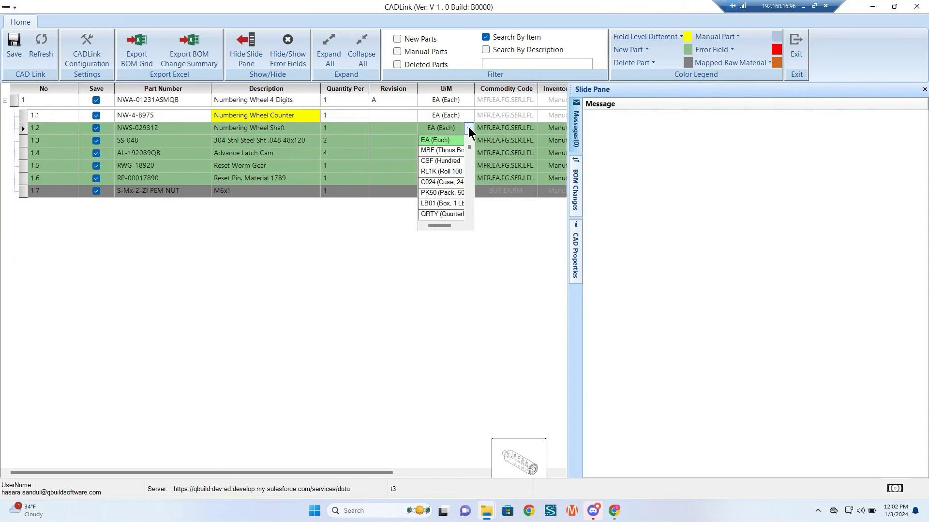
click(530, 128)
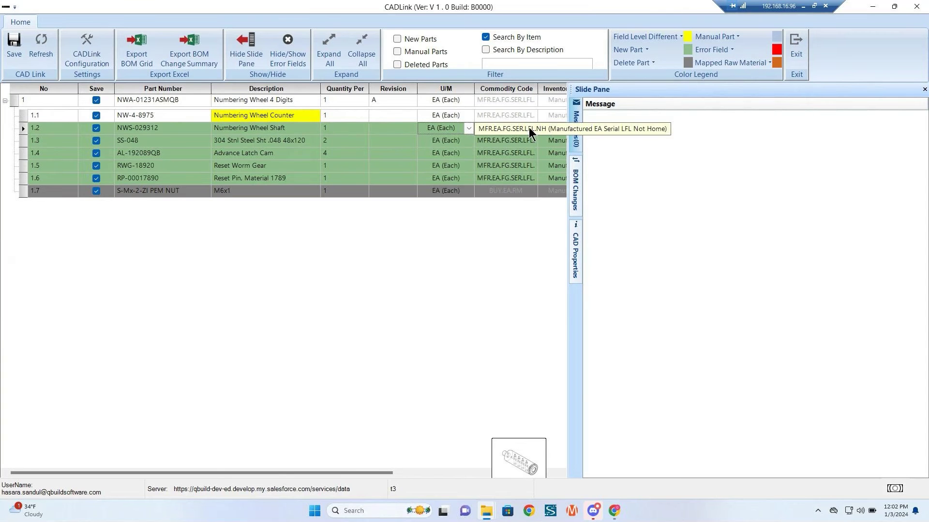
click(534, 130)
click(532, 129)
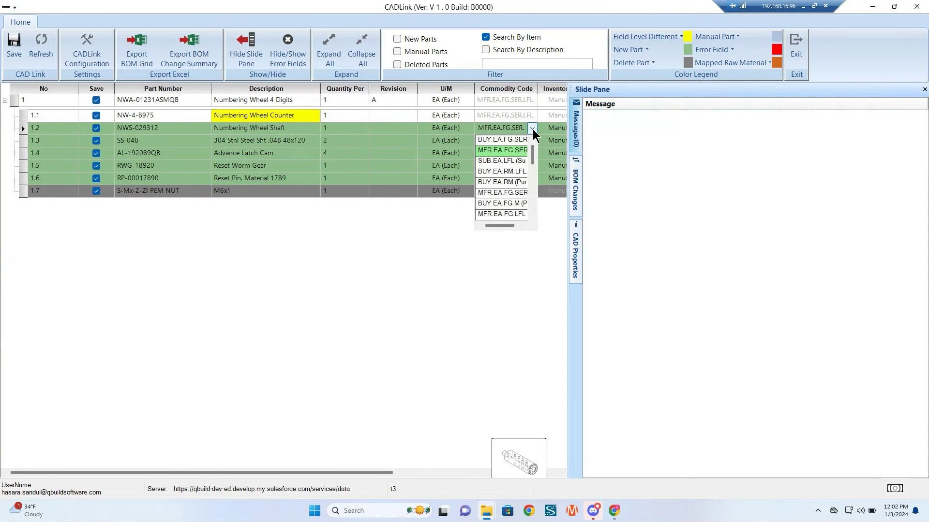
click(530, 262)
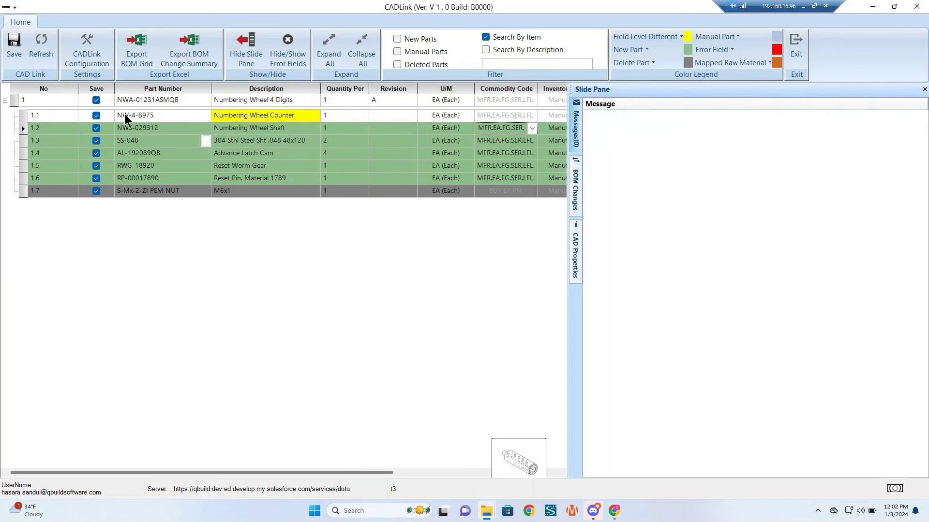
Switch to the browser, check the BOM tree of NWA-01231ASMQB in Rootstock, and return to CADLink
click(19, 41)
click(614, 511)
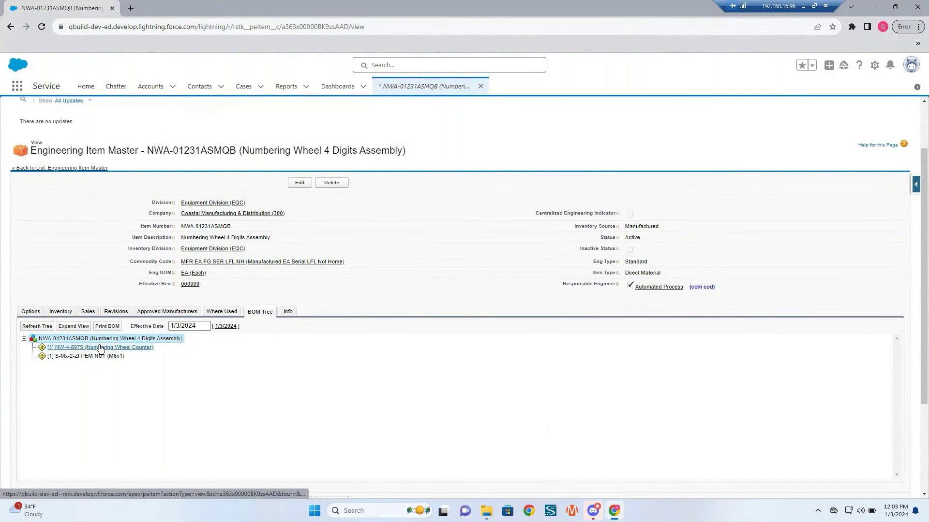
mouse_move(96, 354)
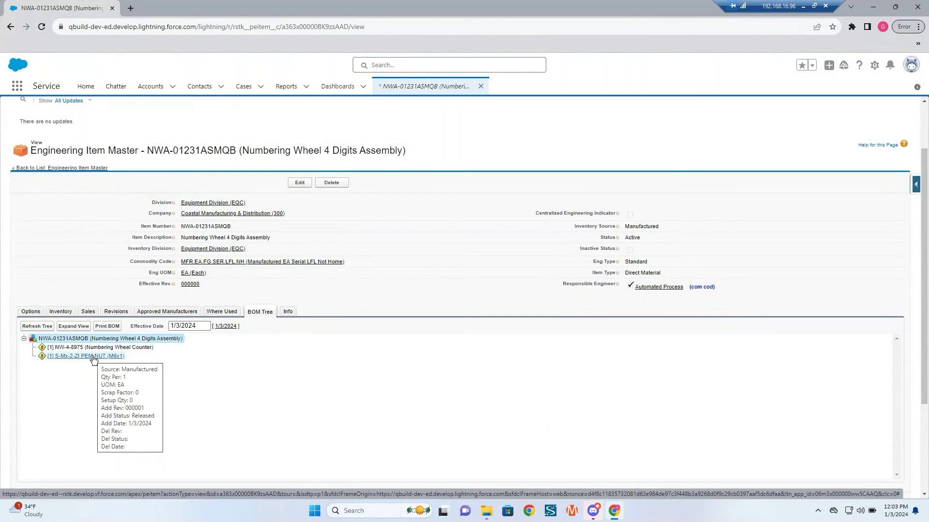
click(599, 463)
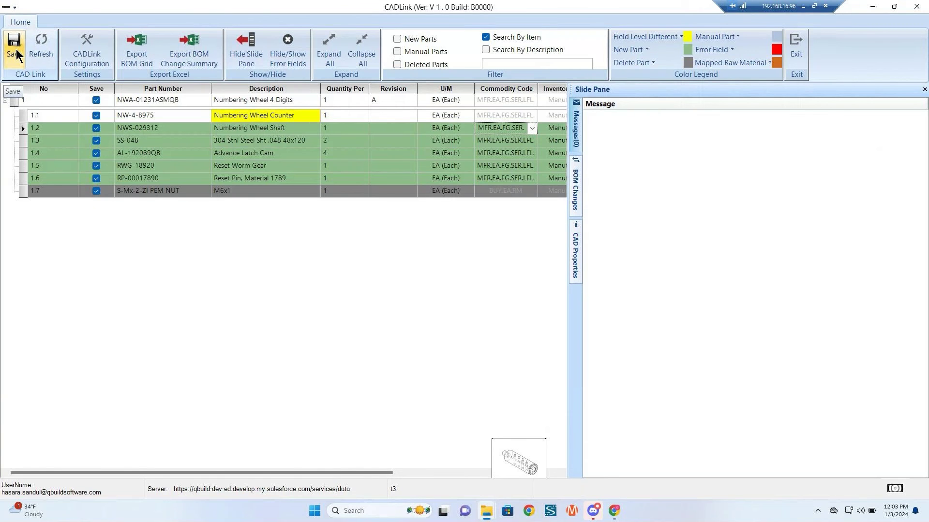
Save the assembly's parts and BOM to Rootstock ERP and close the save report
click(16, 54)
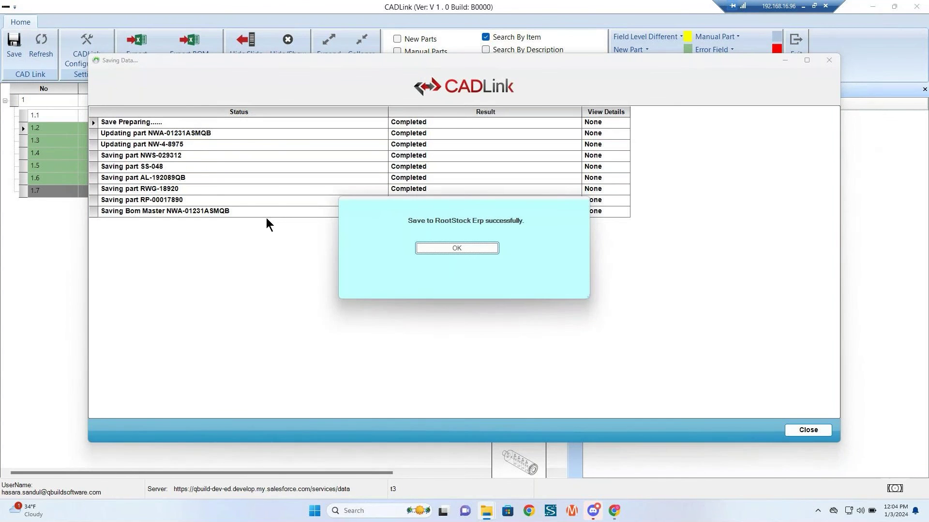
click(439, 246)
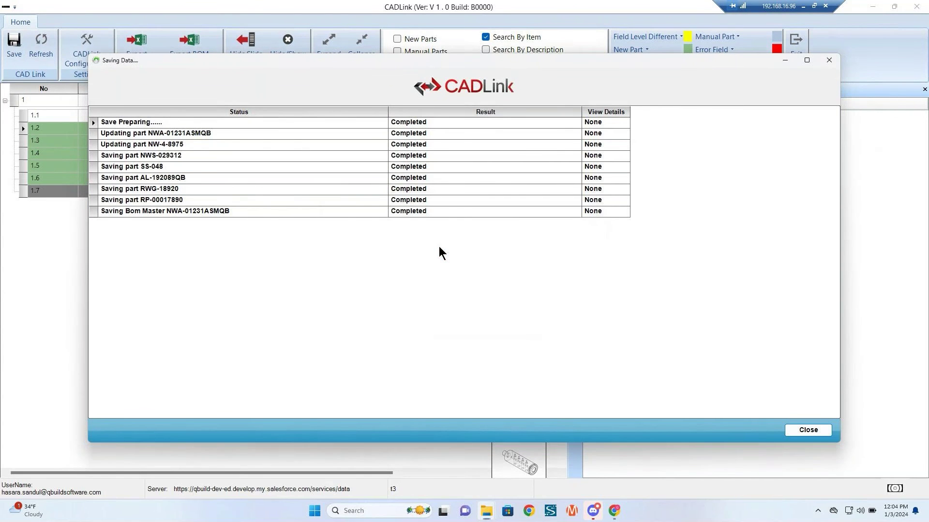
click(799, 429)
Refresh the CADLink grid using the BOM—Default layout and reposition the part preview thumbnail
click(49, 47)
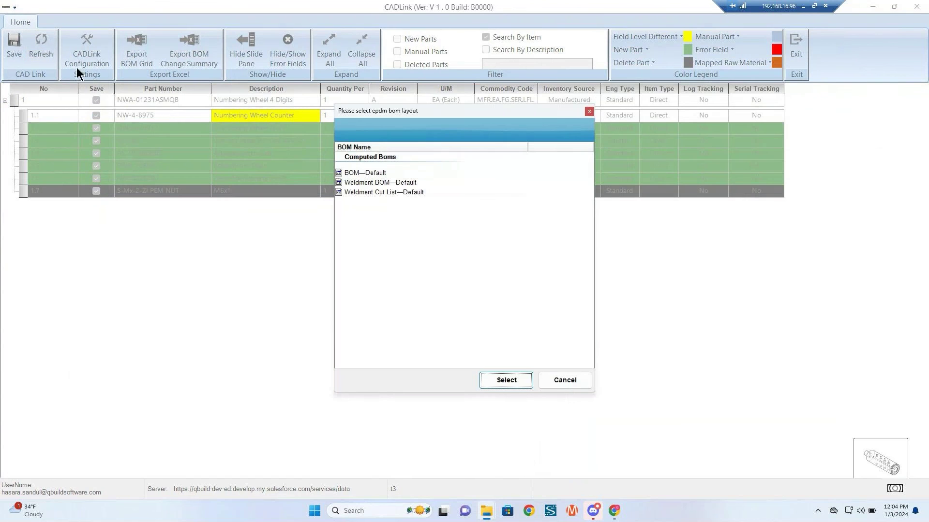
click(395, 174)
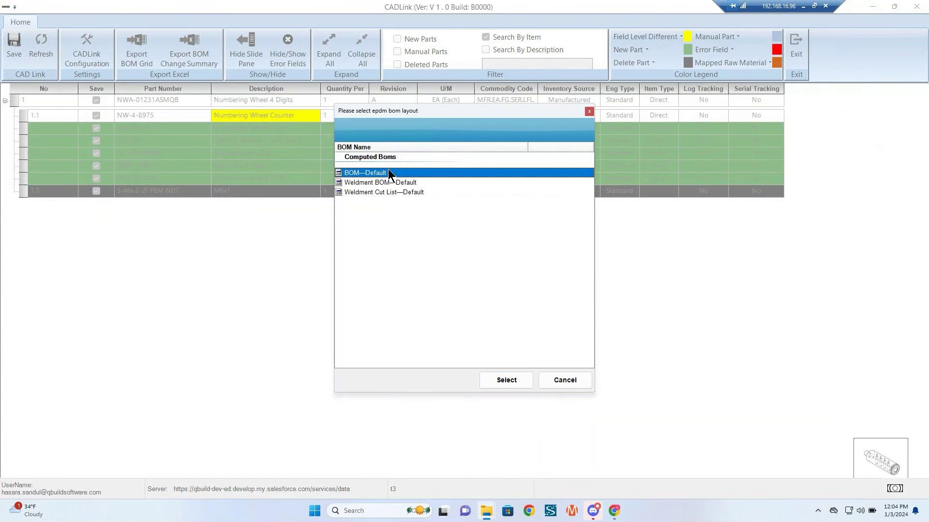
click(514, 379)
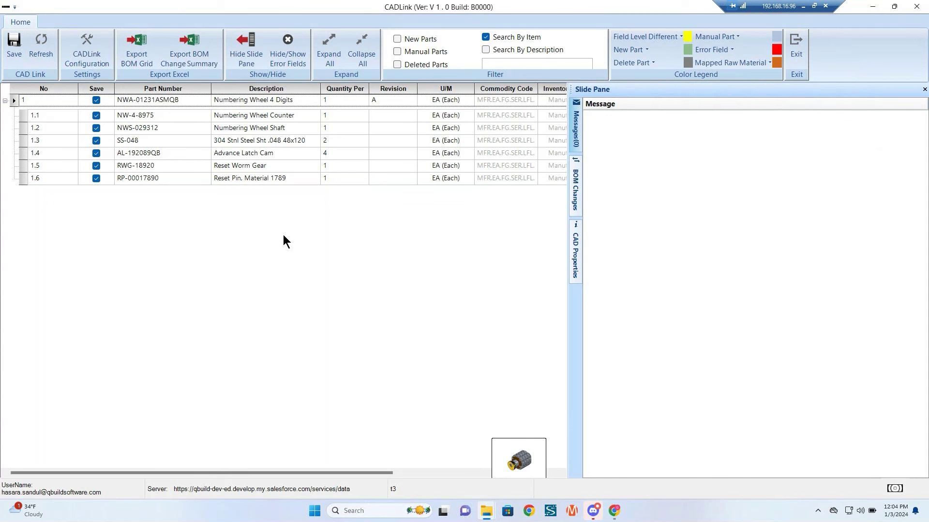
drag(507, 445, 528, 432)
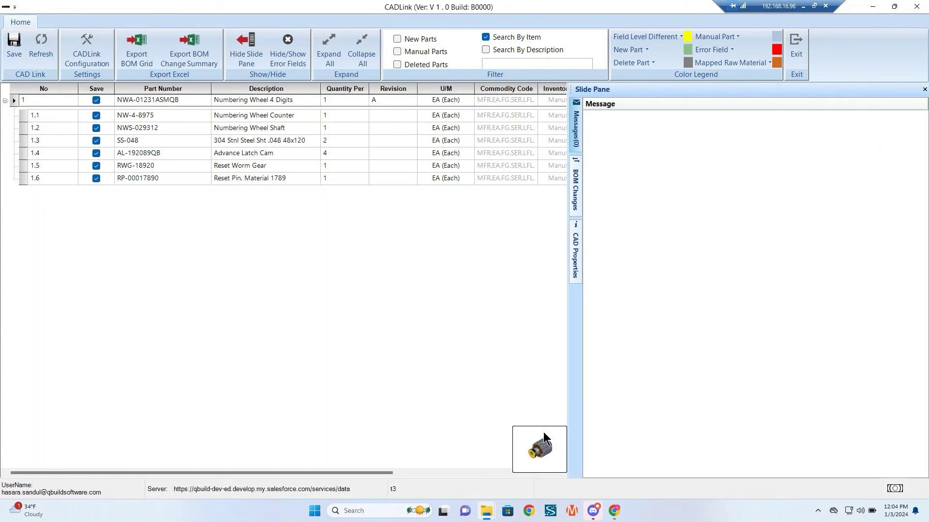
Switch to the browser, reload the NWA-01231ASMQB item master and display its expanded BOM tree
click(623, 514)
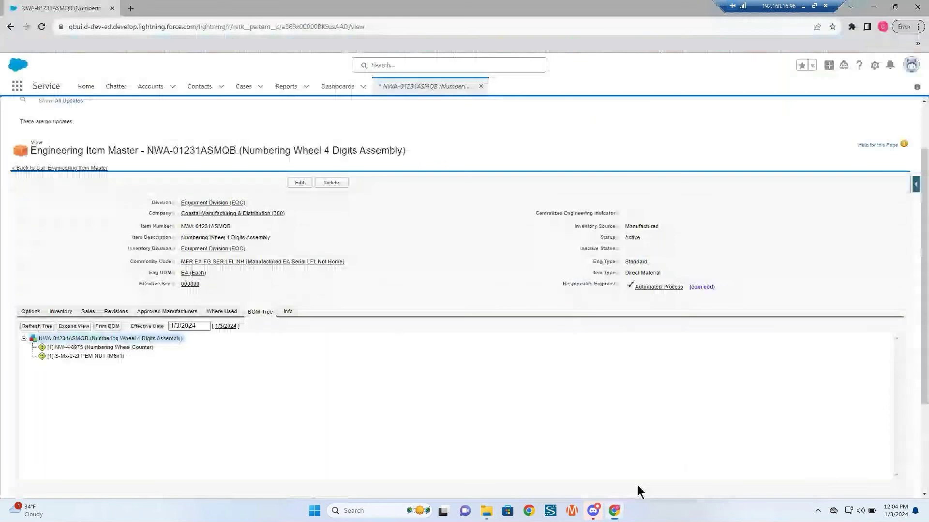
click(44, 29)
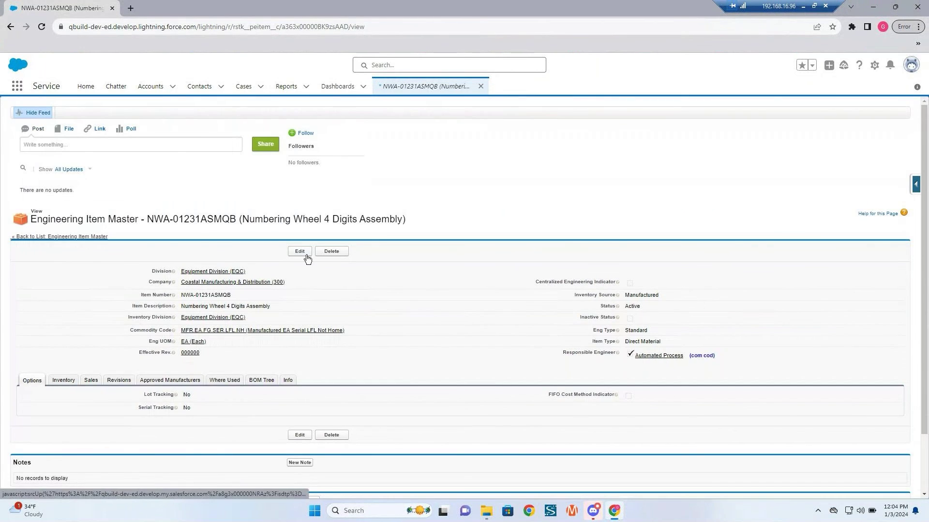
scroll(279, 270, down, 2)
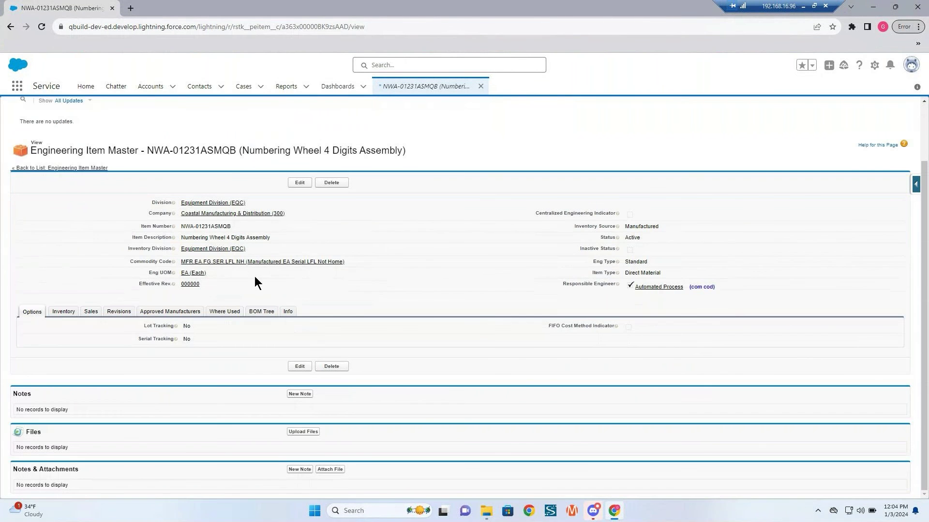
click(257, 315)
click(23, 339)
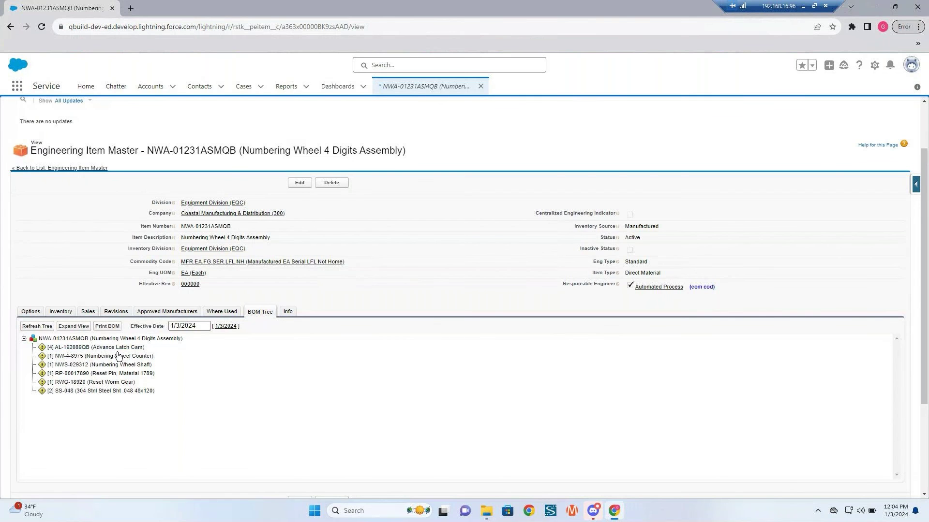
Inspect component SS-048 in the BOM tree, open its item master to review its details, and return to CADLink
right_click(126, 350)
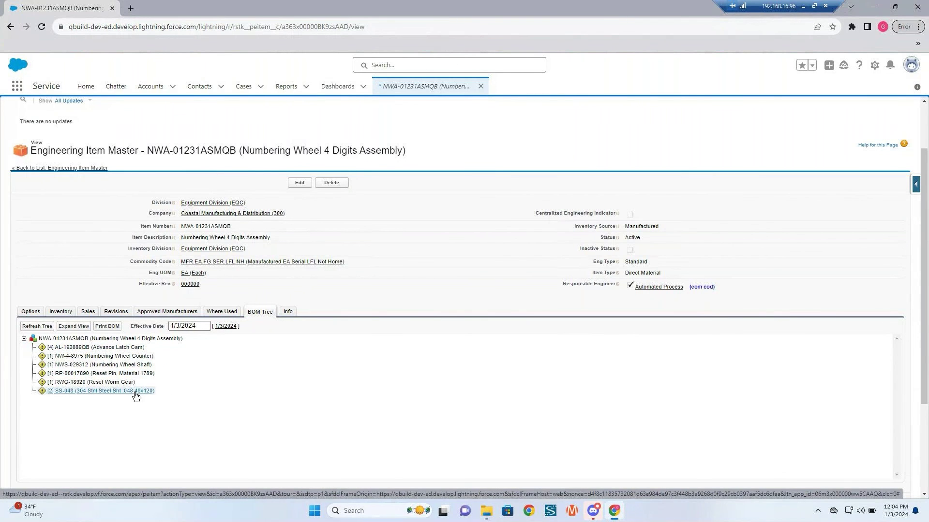
mouse_move(135, 396)
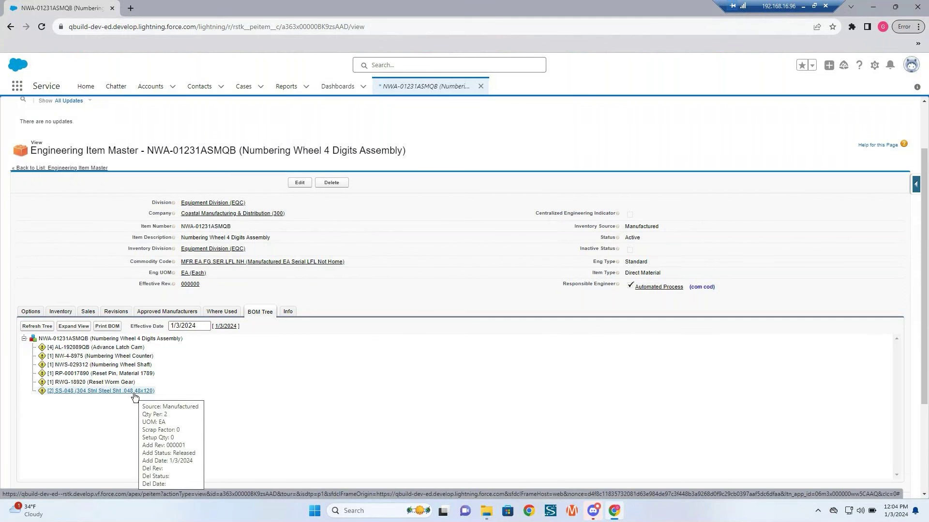
mouse_move(107, 387)
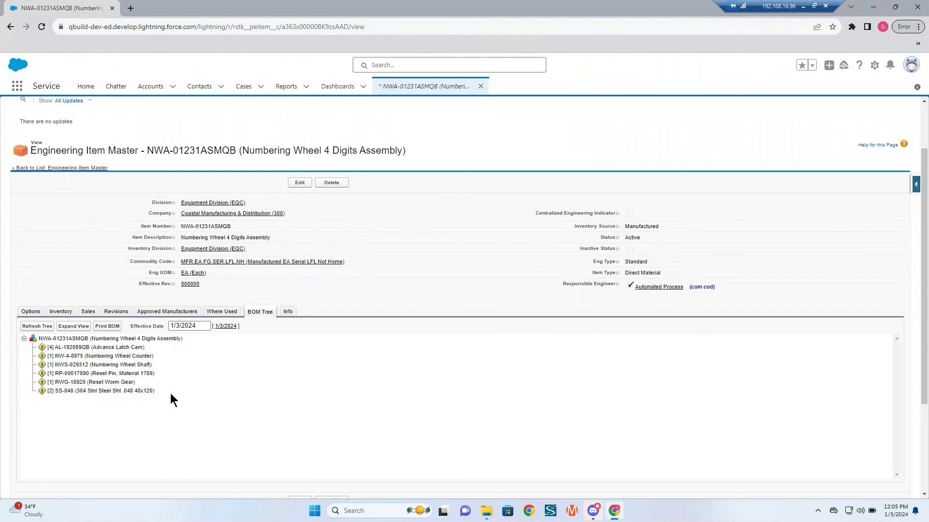
mouse_move(170, 394)
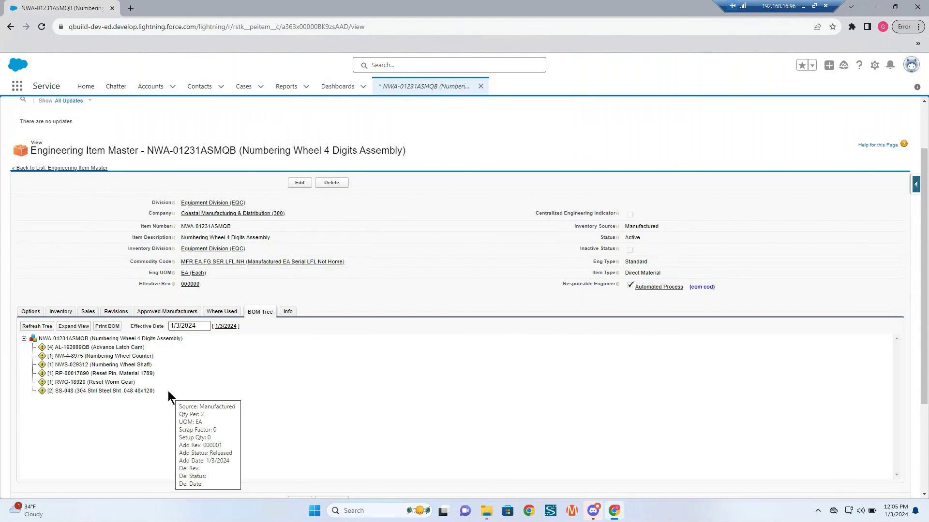
right_click(107, 391)
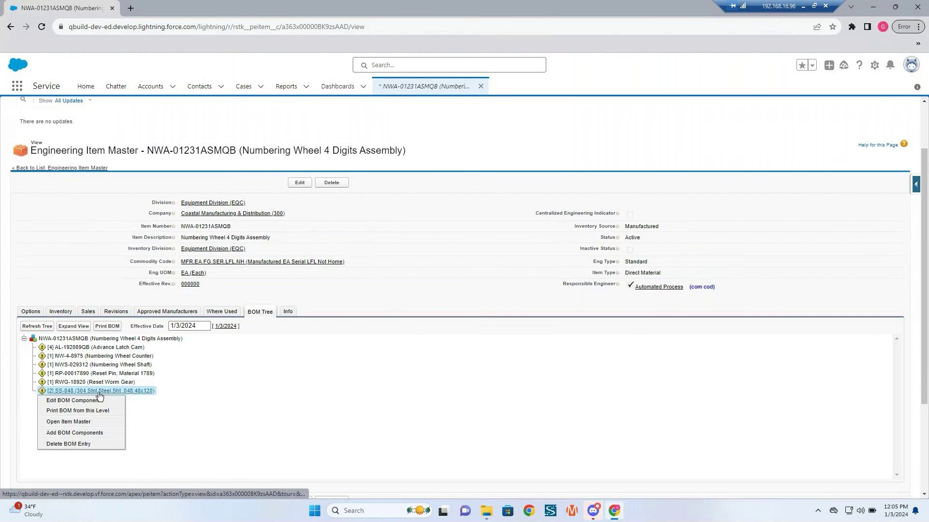
click(80, 422)
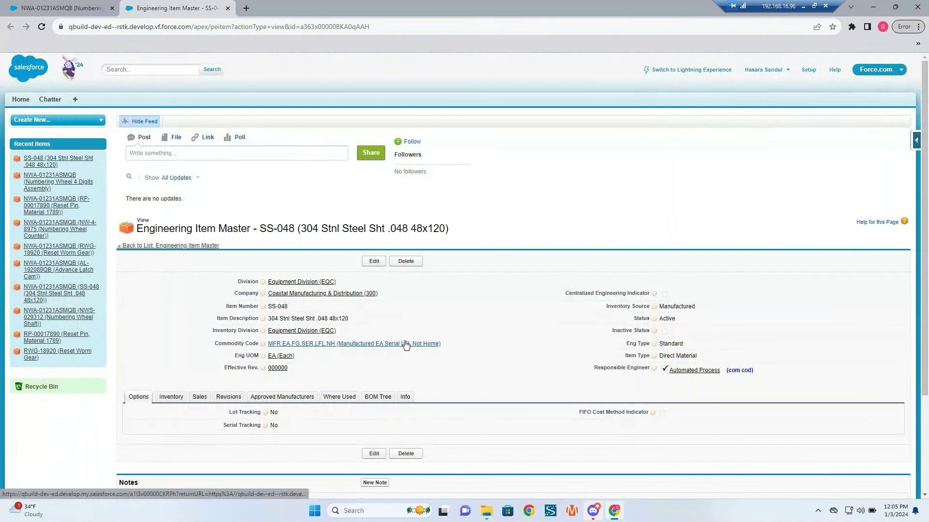
mouse_move(281, 356)
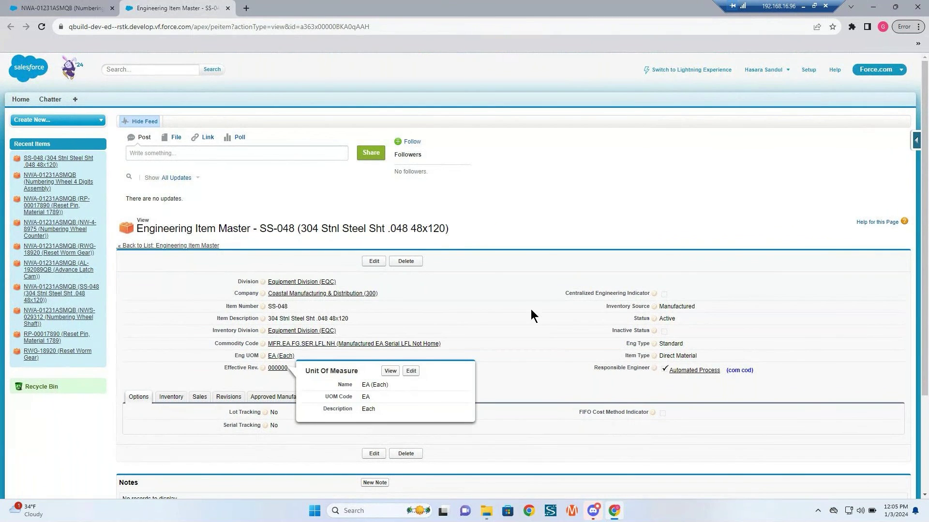
click(614, 515)
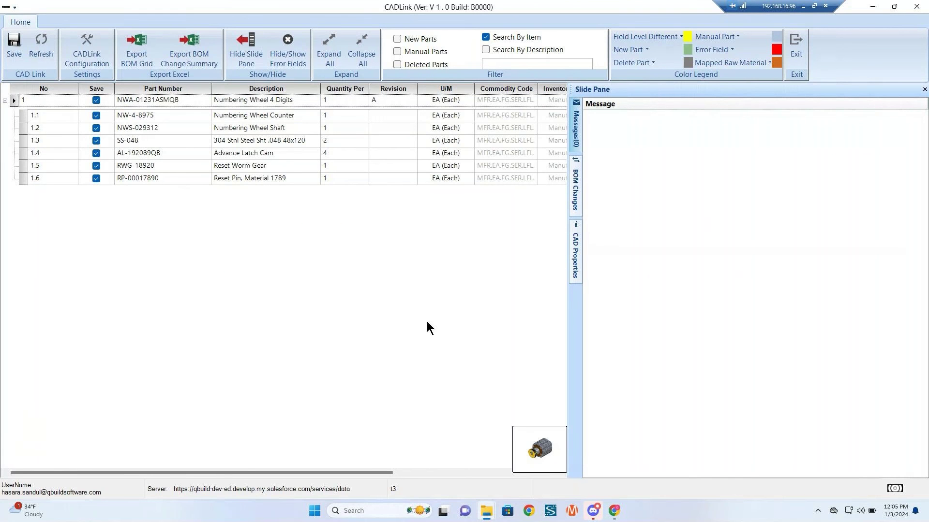